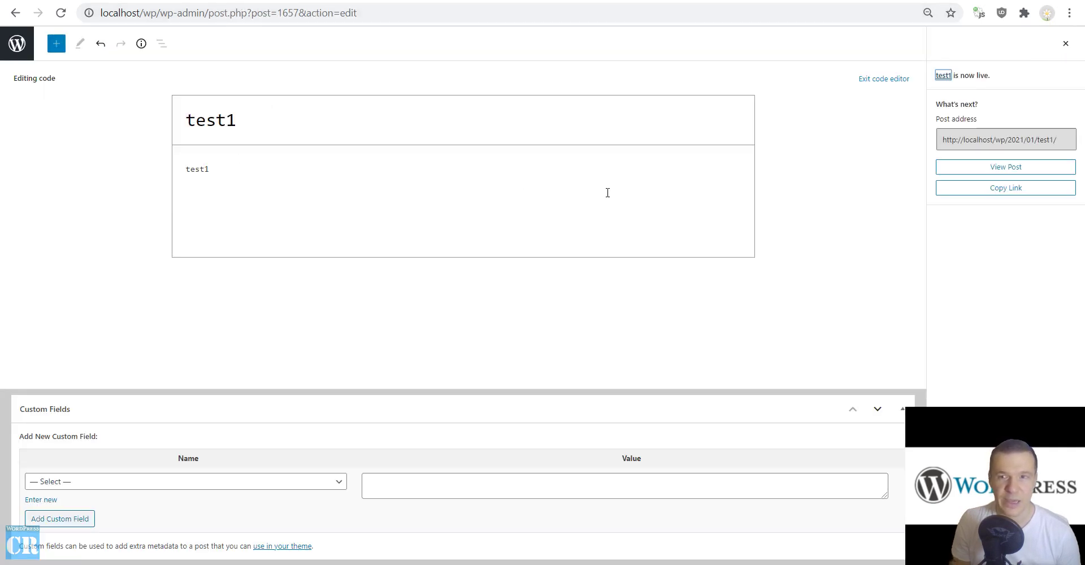
Leave the test1 post editor for the posts list and start a new post.
click(17, 43)
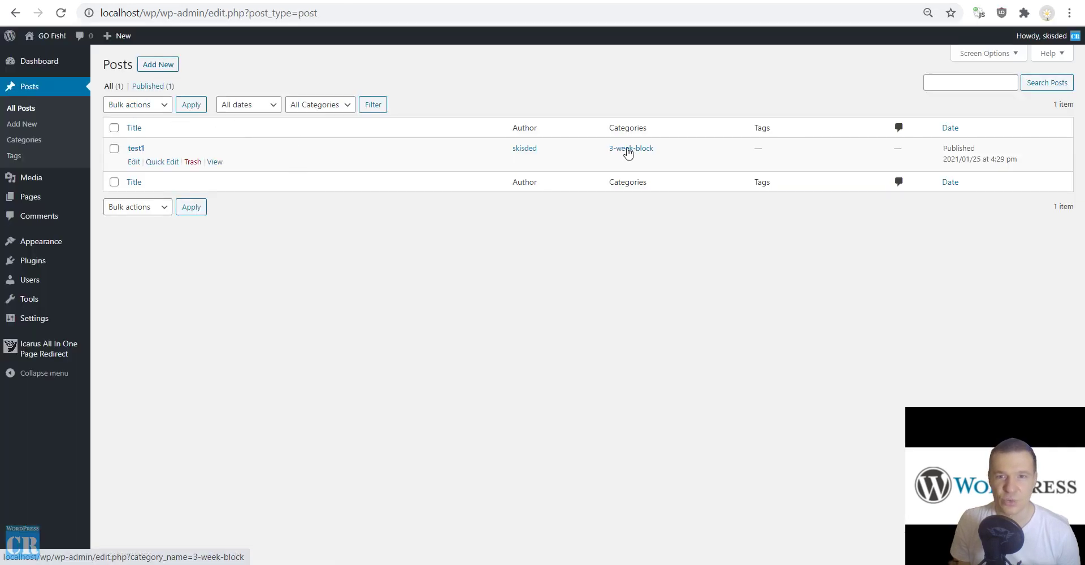
click(163, 74)
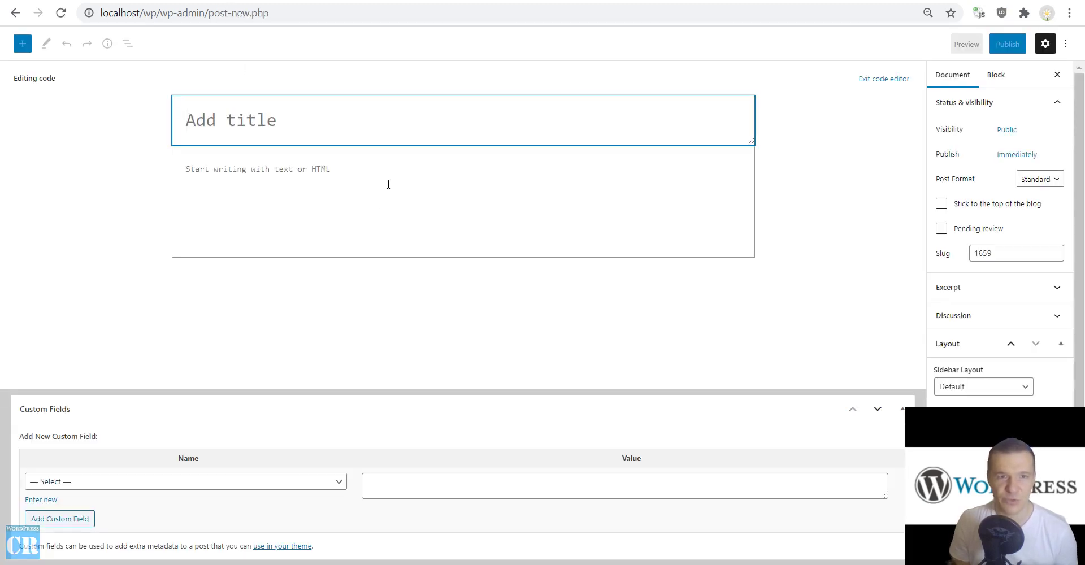
Publish post test2 in the 6-week-block category, then select the 3-week-block category name.
text(test2)
click(335, 174)
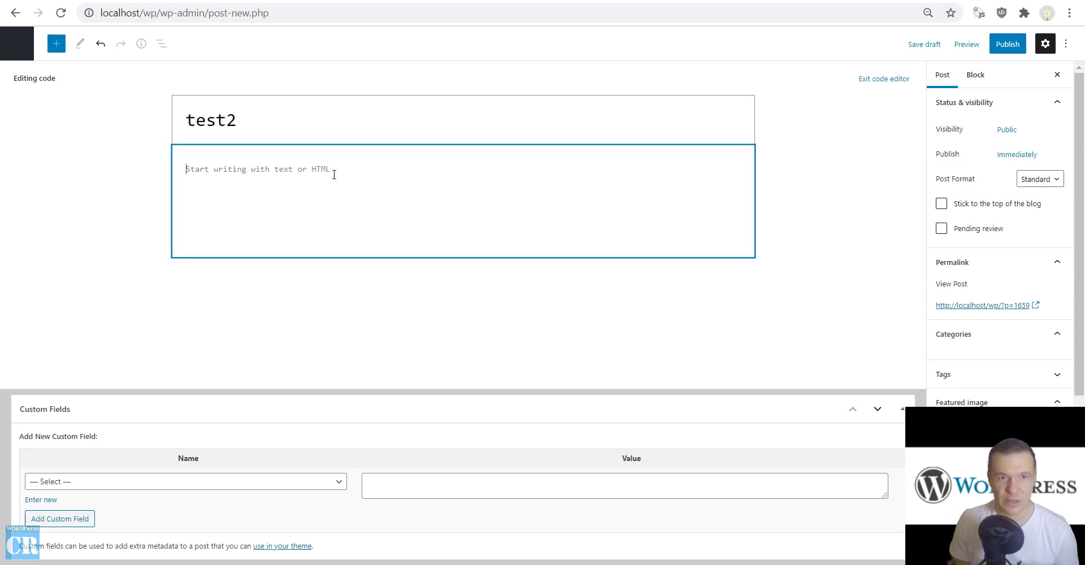
text(test2)
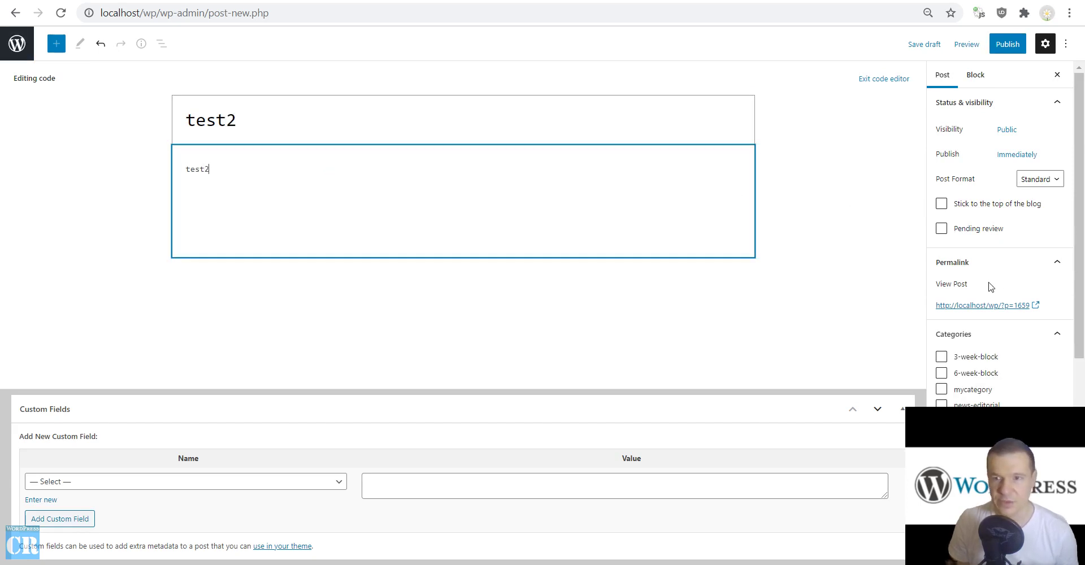
scroll(1000, 288, down, 2)
click(942, 303)
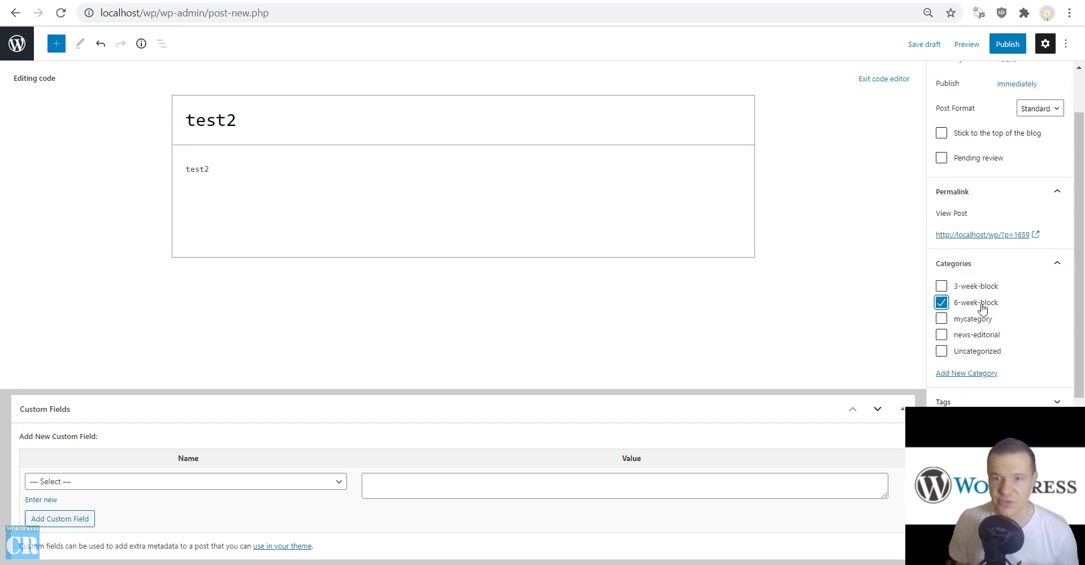
click(1011, 52)
click(1010, 51)
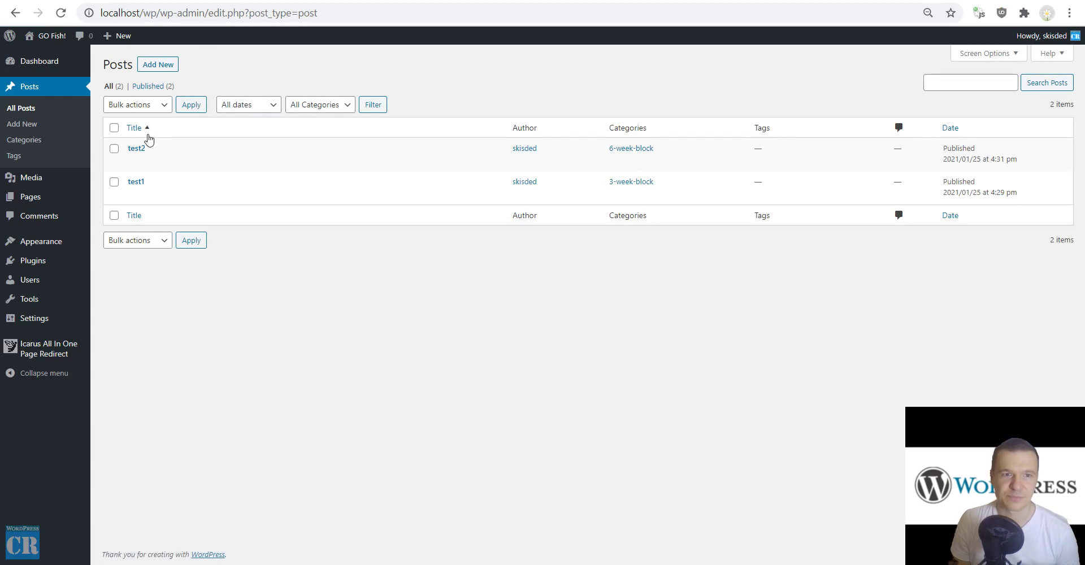
mouse_move(138, 186)
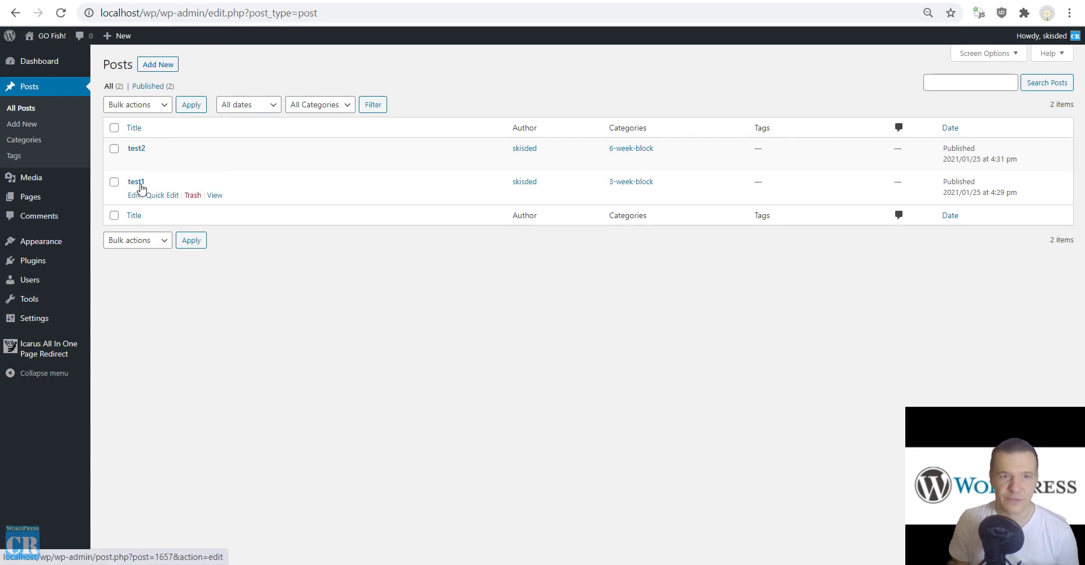
drag(664, 187, 609, 182)
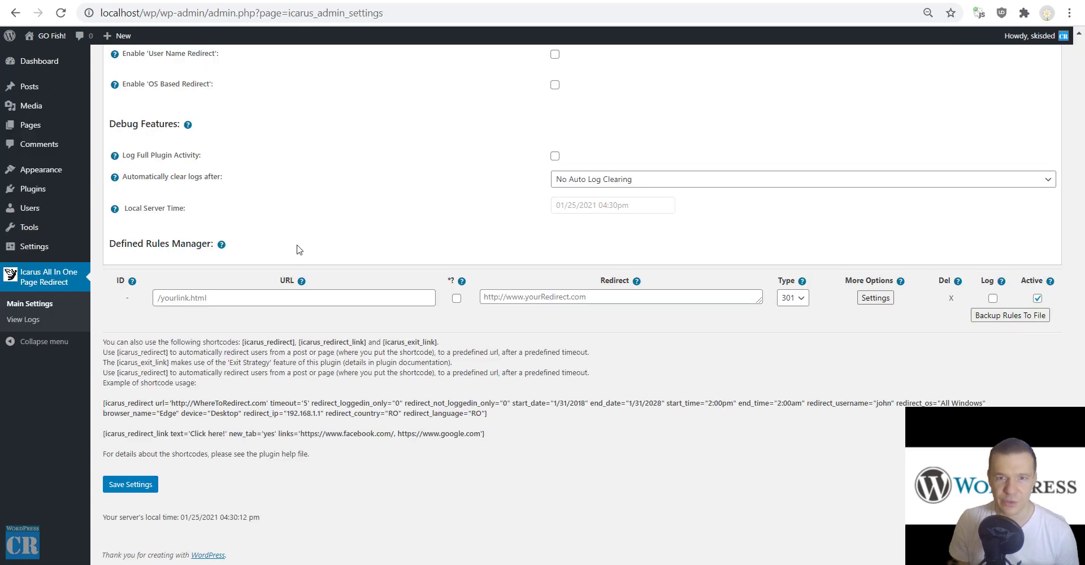
Enter /* as the new rule's URL pattern and turn on wildcard matching.
click(219, 300)
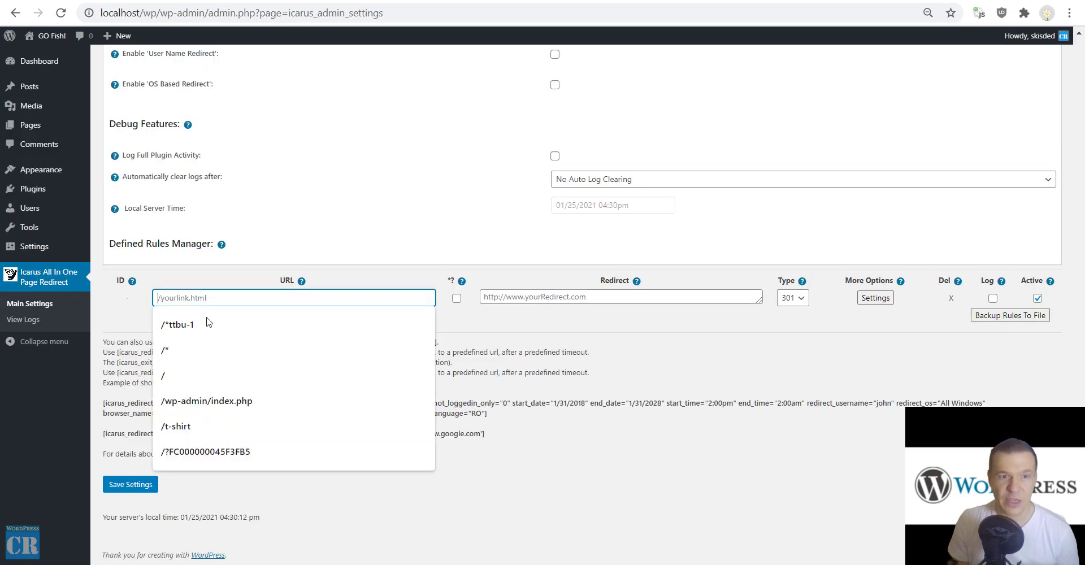
click(359, 236)
click(176, 301)
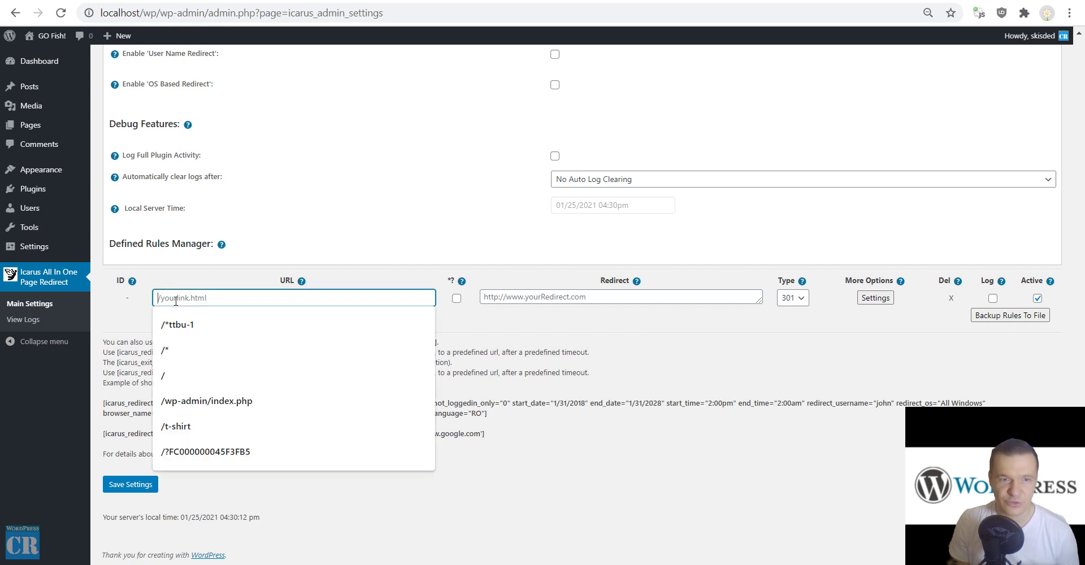
text(/)
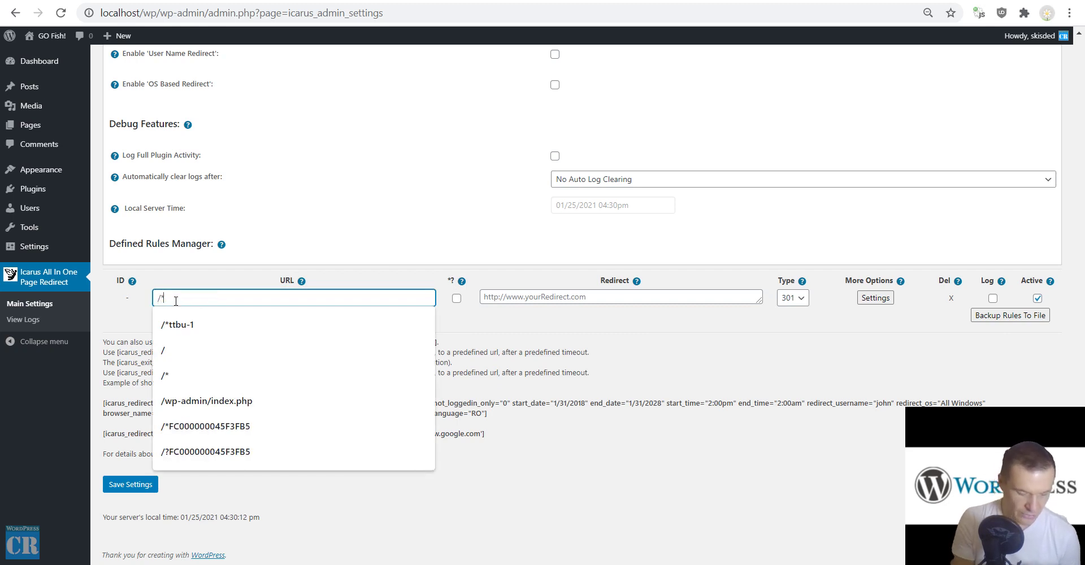
text(*)
click(410, 264)
click(457, 298)
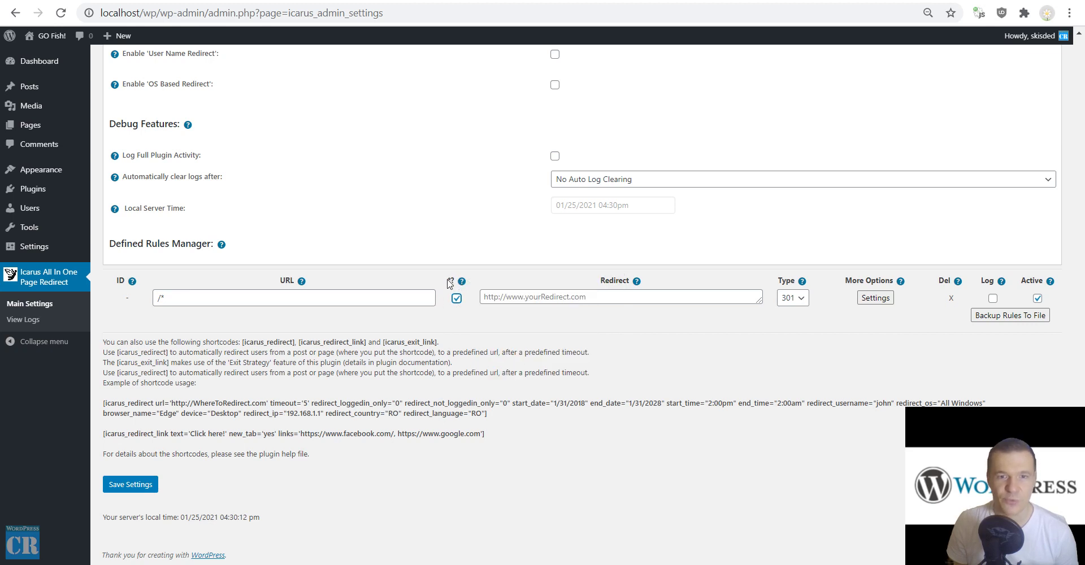
Re-type the /* URL pattern and finish editing it.
click(167, 300)
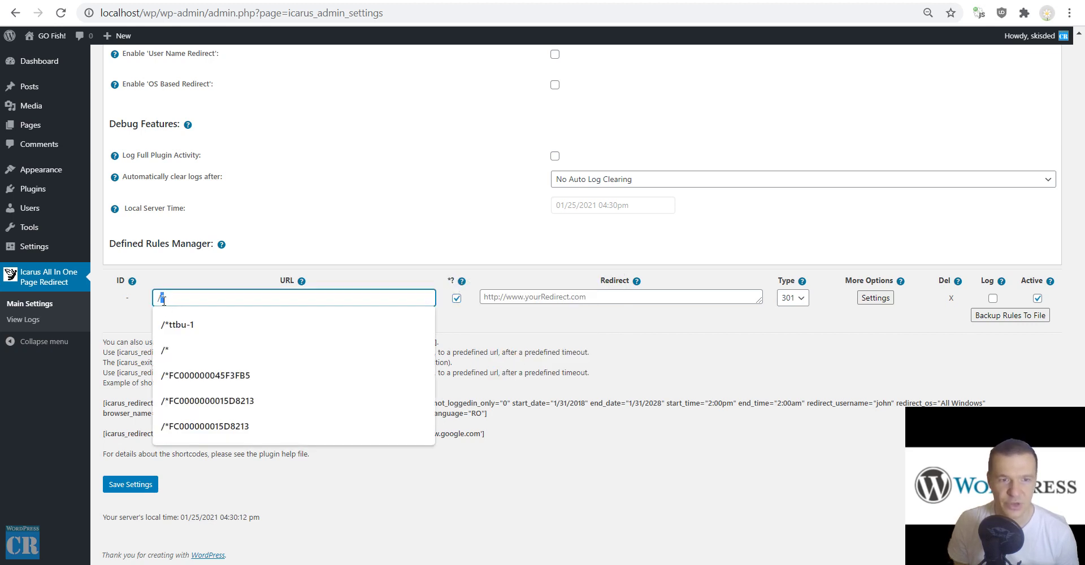
text(/*)
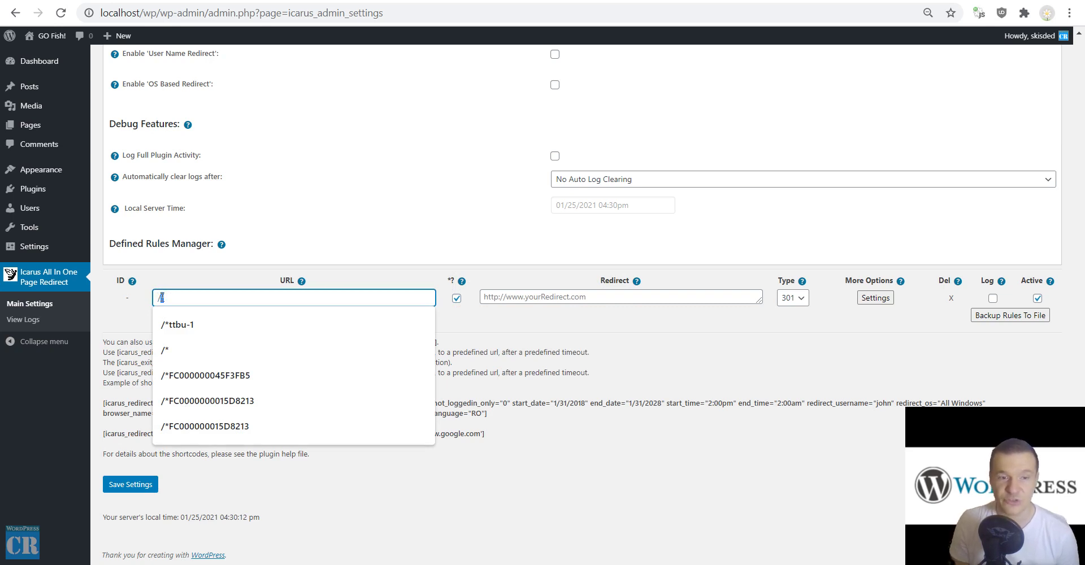
click(371, 274)
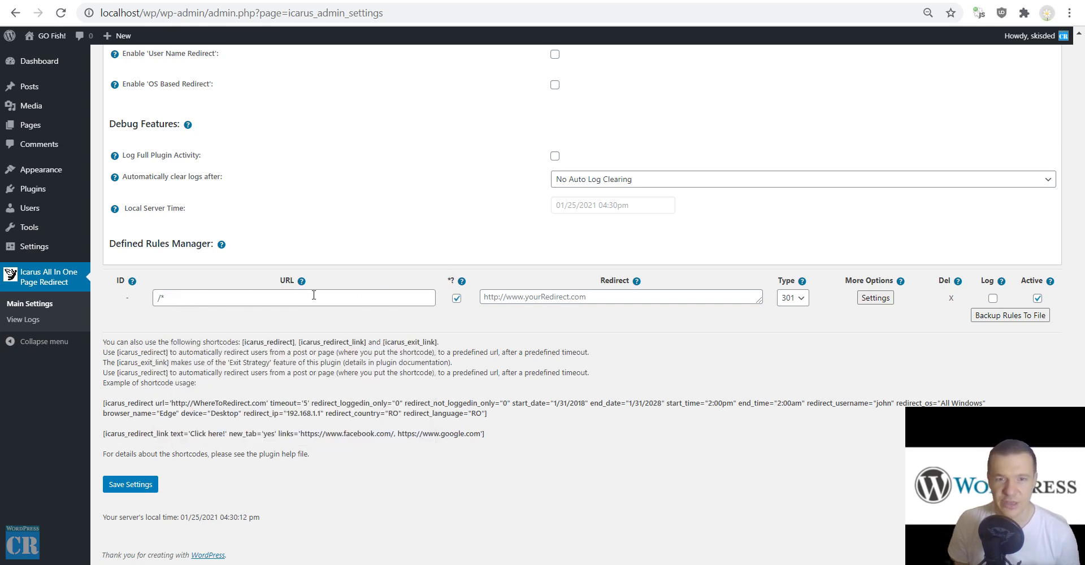
double_click(170, 298)
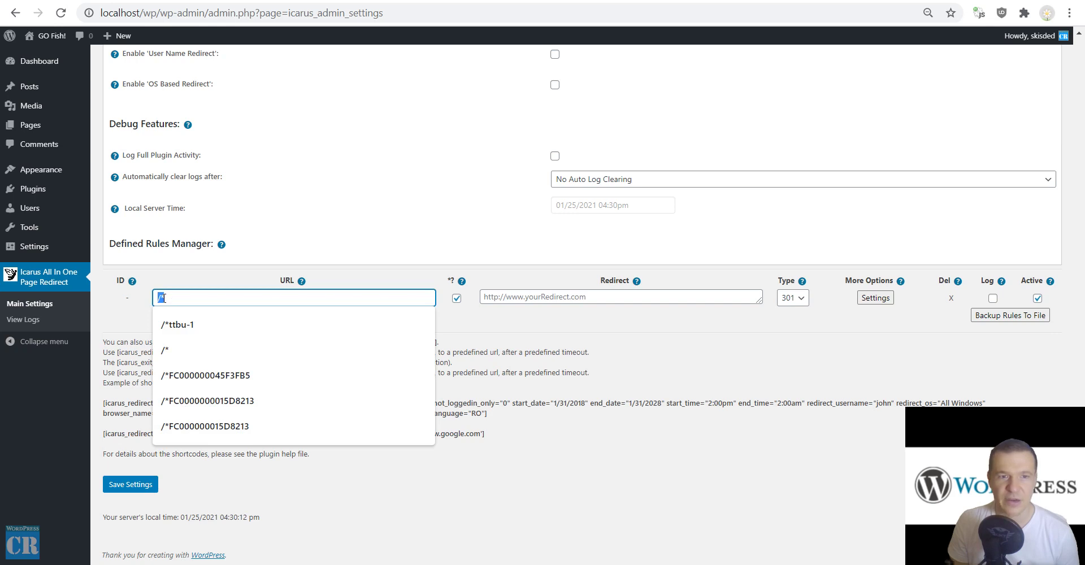
click(161, 298)
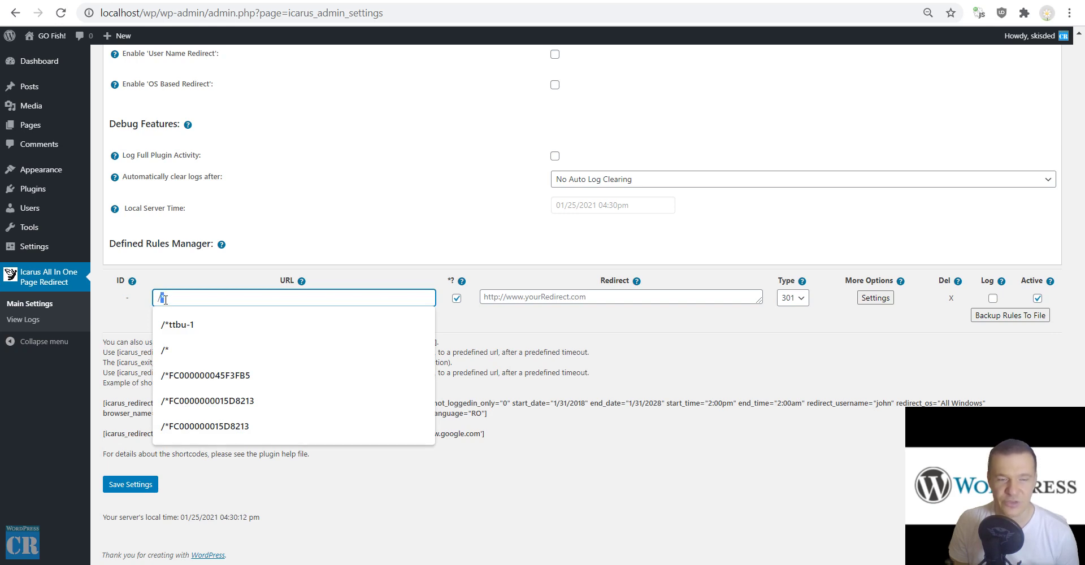
click(164, 298)
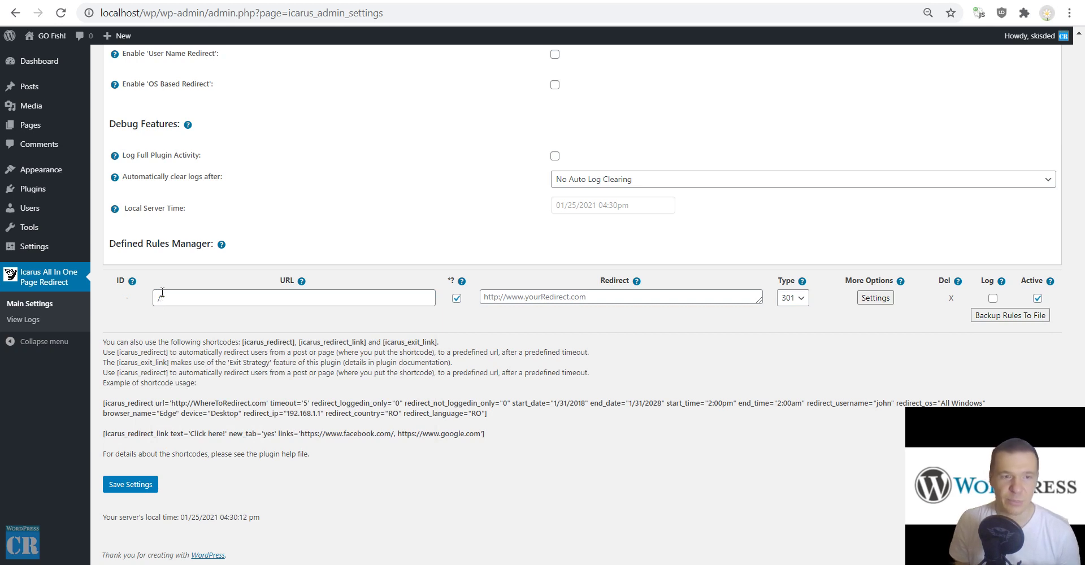
click(553, 300)
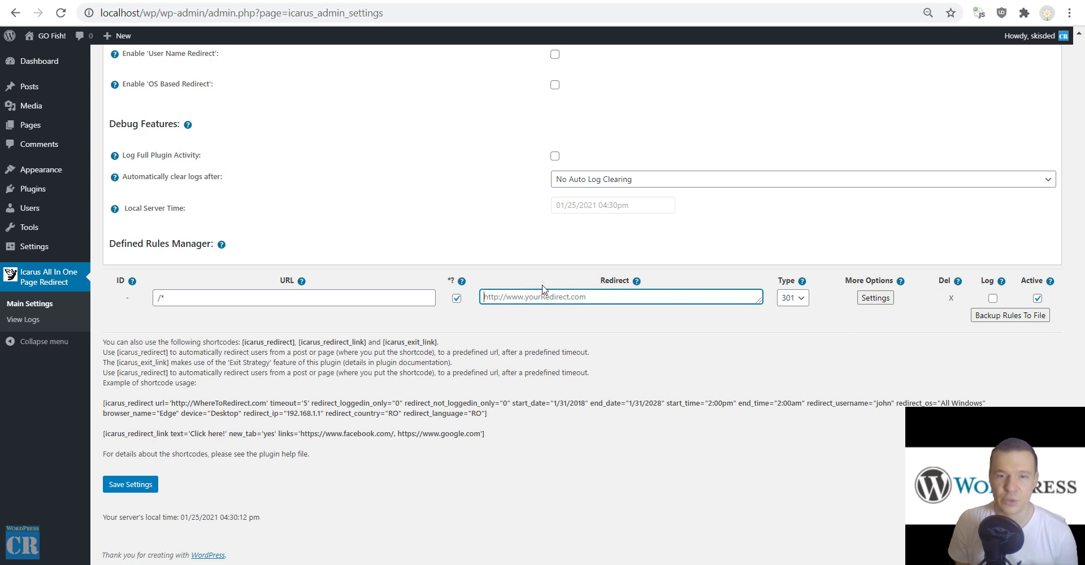
key(alt+Tab)
click(271, 20)
key(ctrl+c)
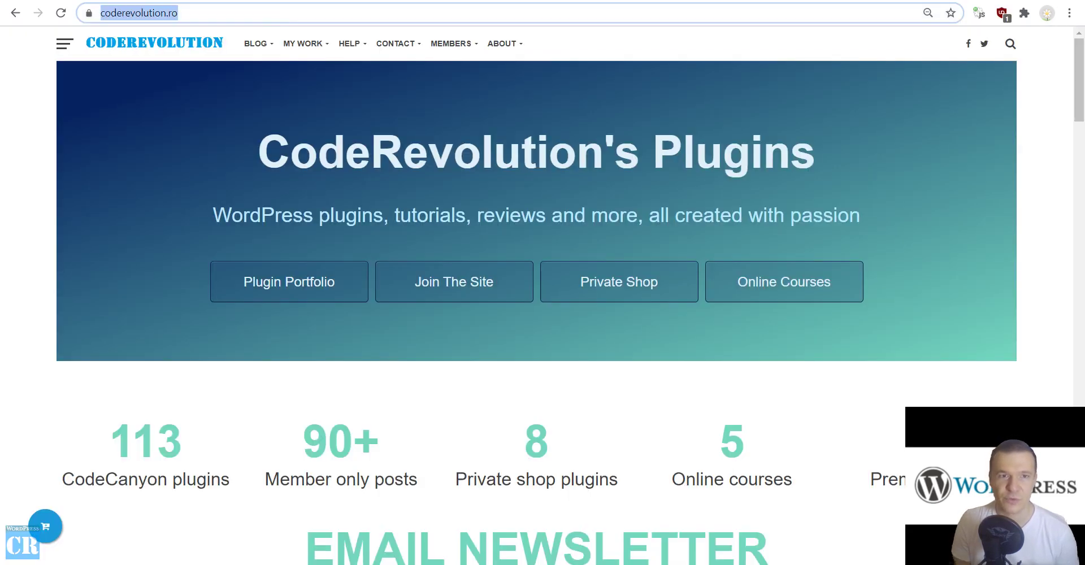
key(alt+Tab)
key(ctrl+v)
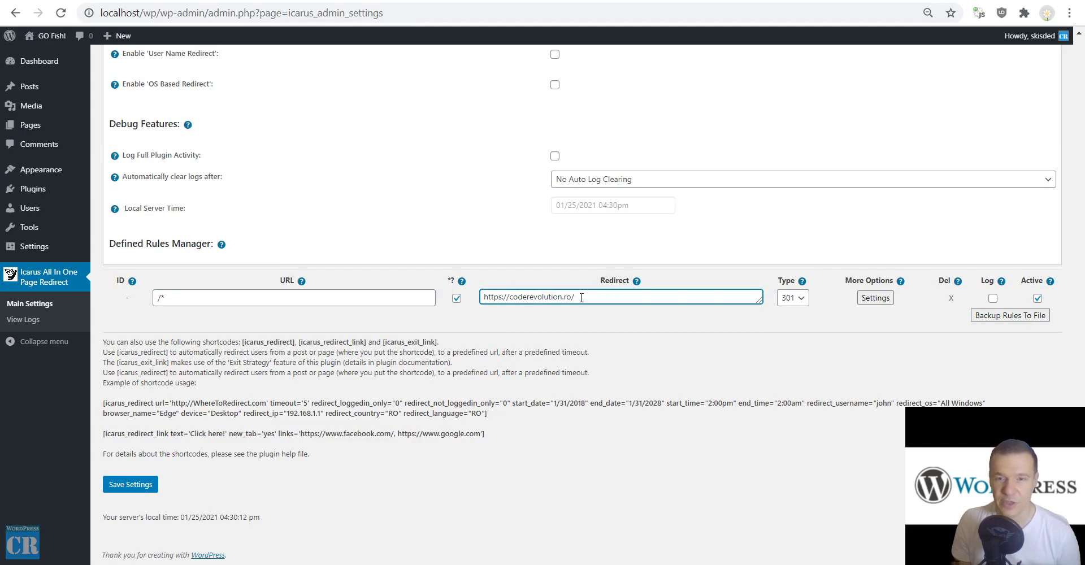
Open the rule's advanced settings and find the Post Category Slugs To Redirect field.
click(873, 298)
scroll(452, 269, down, 1)
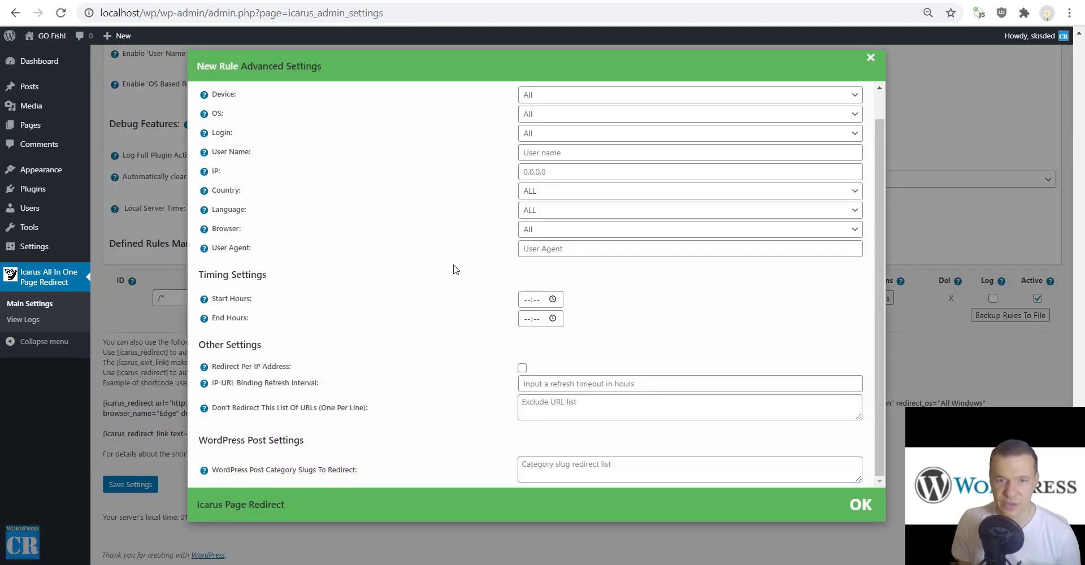
drag(221, 471, 351, 473)
click(360, 473)
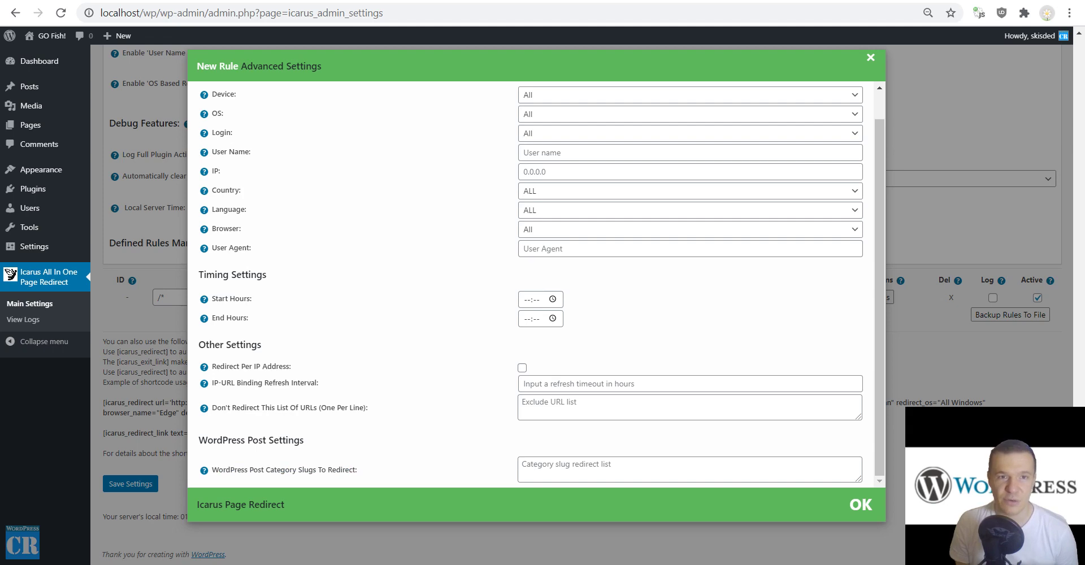
key(ctrl+Tab)
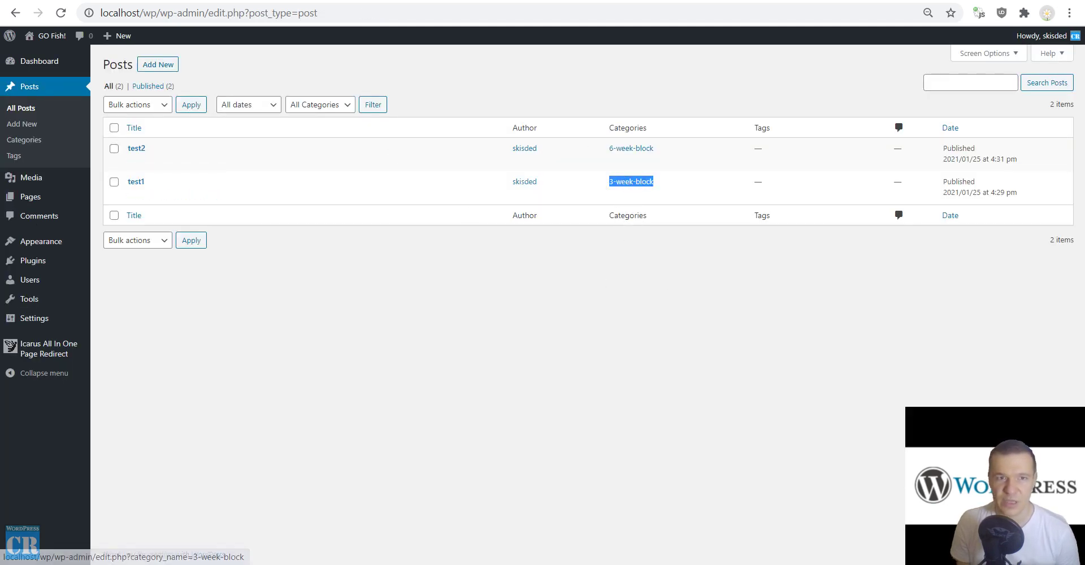
key(ctrl+shift+Tab)
Paste 3-week-block as the category slug, confirm it, and save the settings.
click(543, 473)
key(ctrl+v)
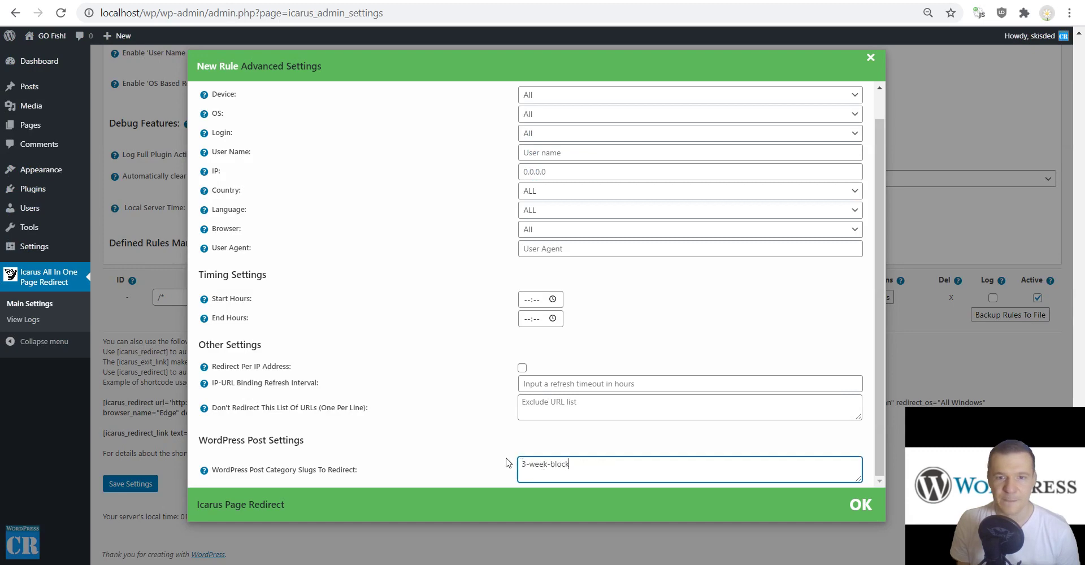
click(873, 516)
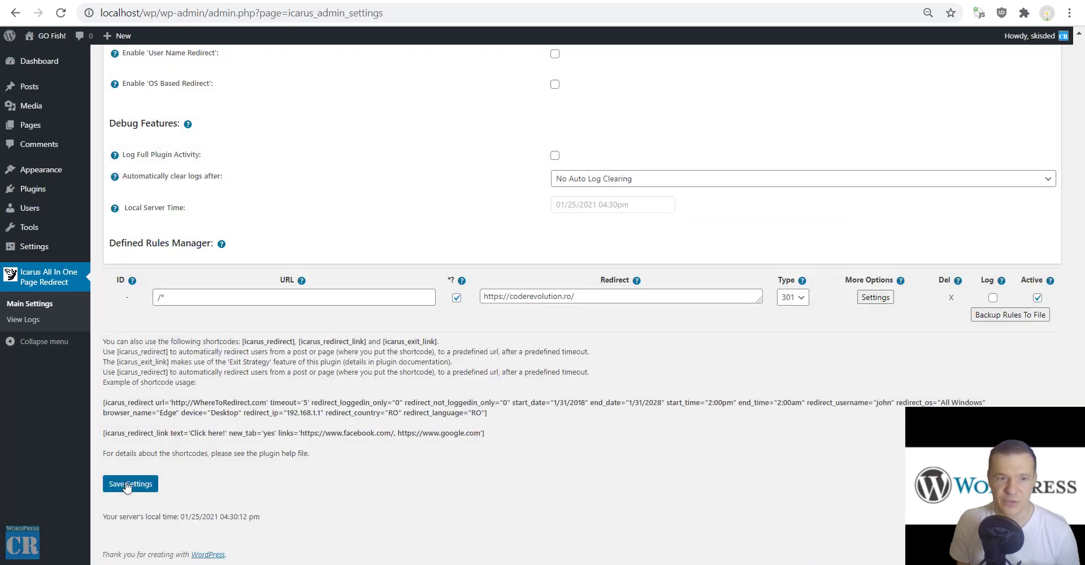
click(125, 485)
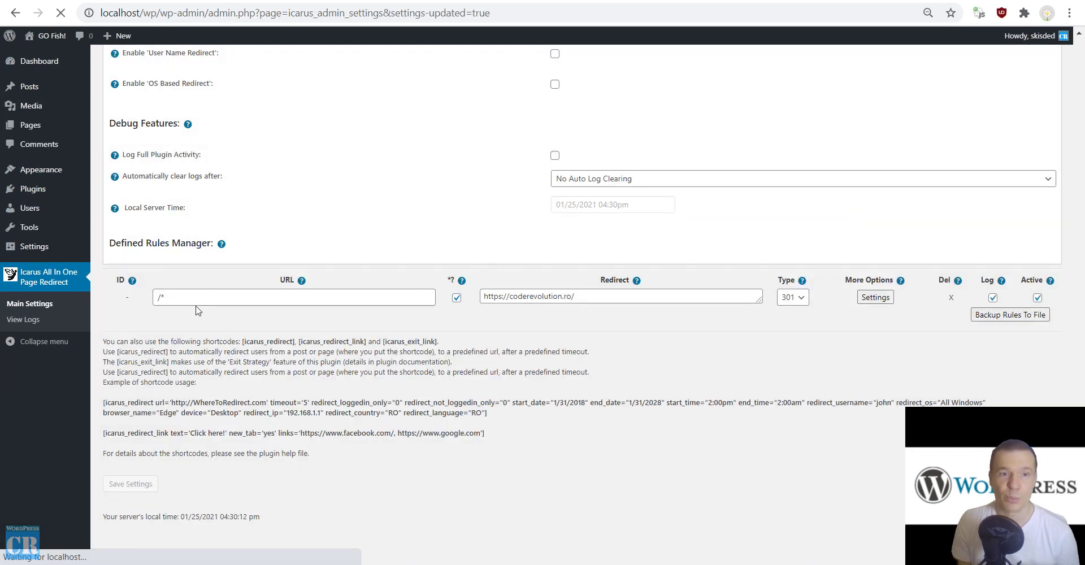
scroll(172, 354, down, 8)
scroll(172, 354, down, 15)
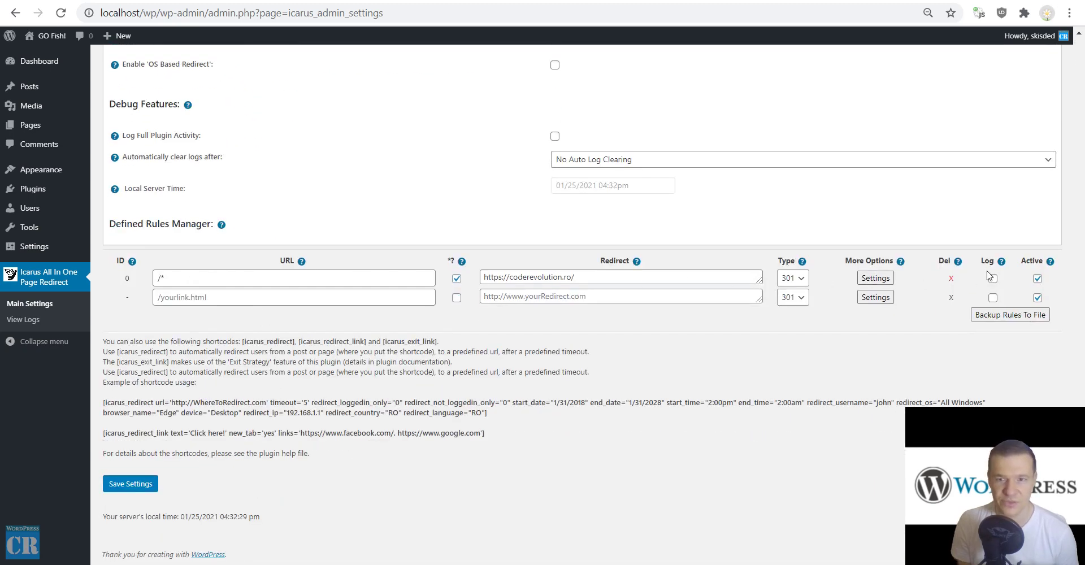
mouse_move(46, 37)
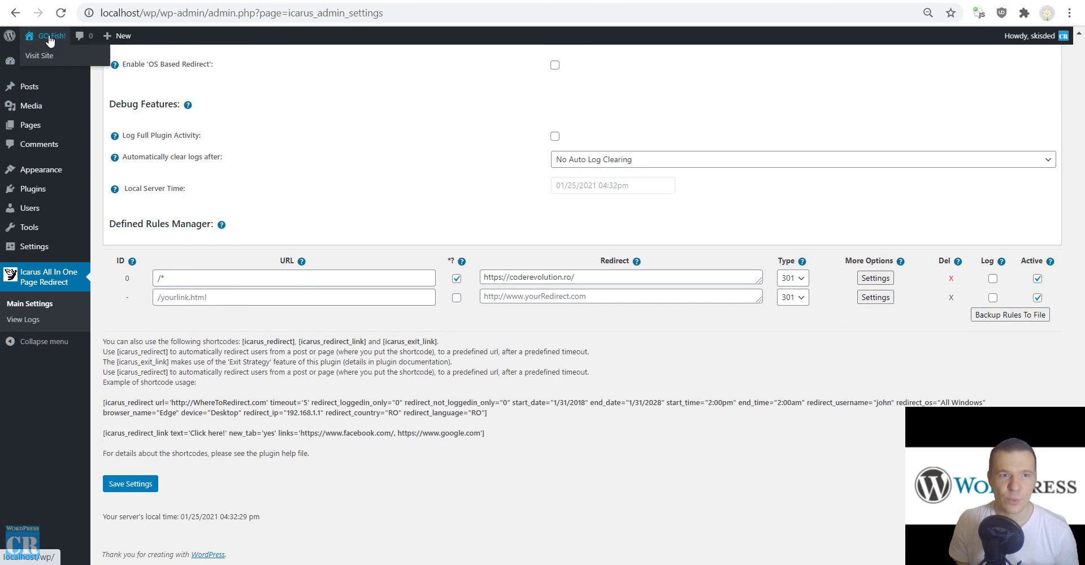
click(46, 56)
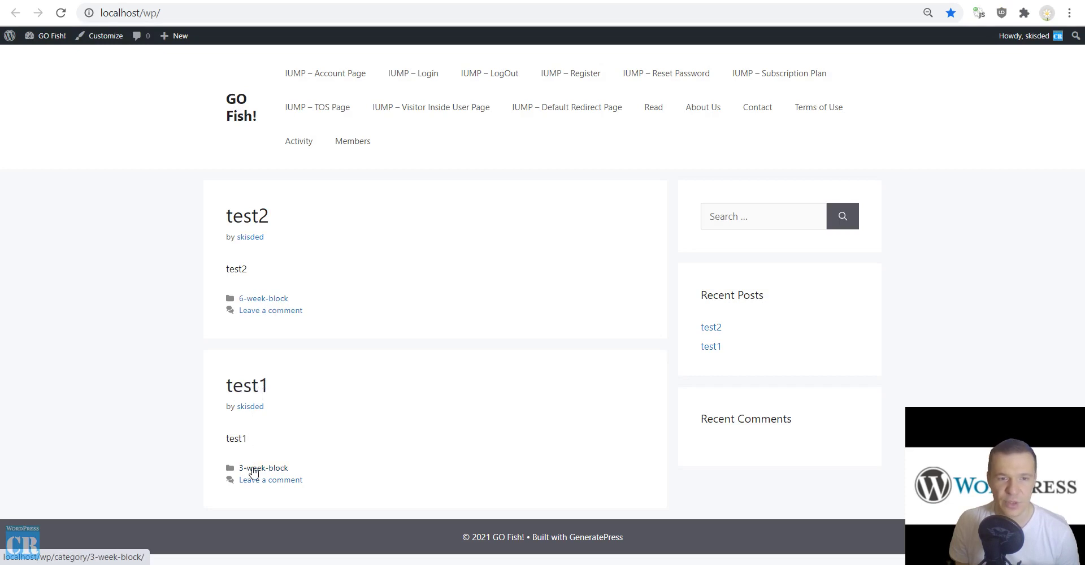
click(245, 397)
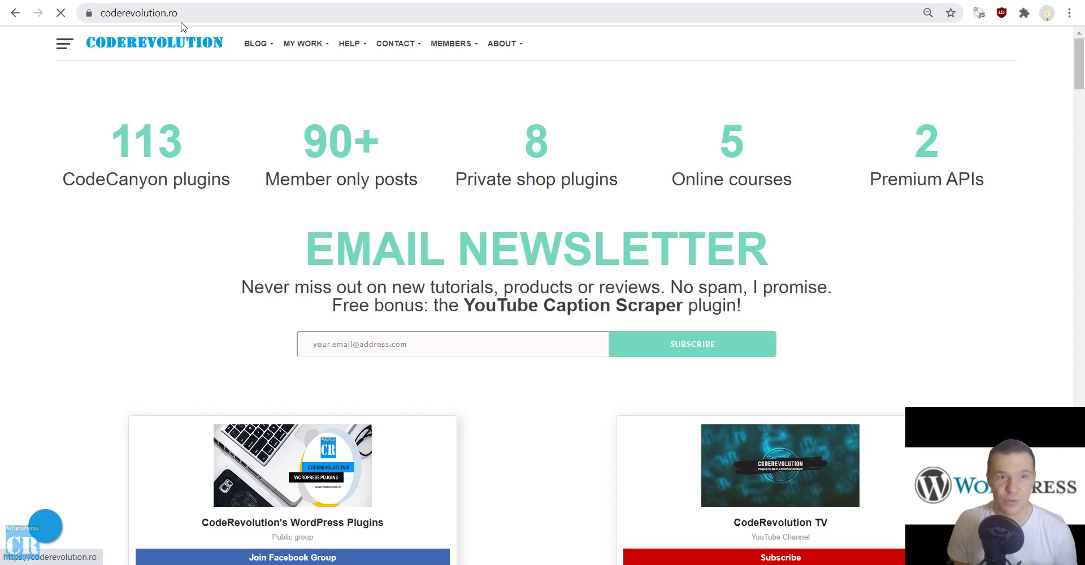
click(11, 16)
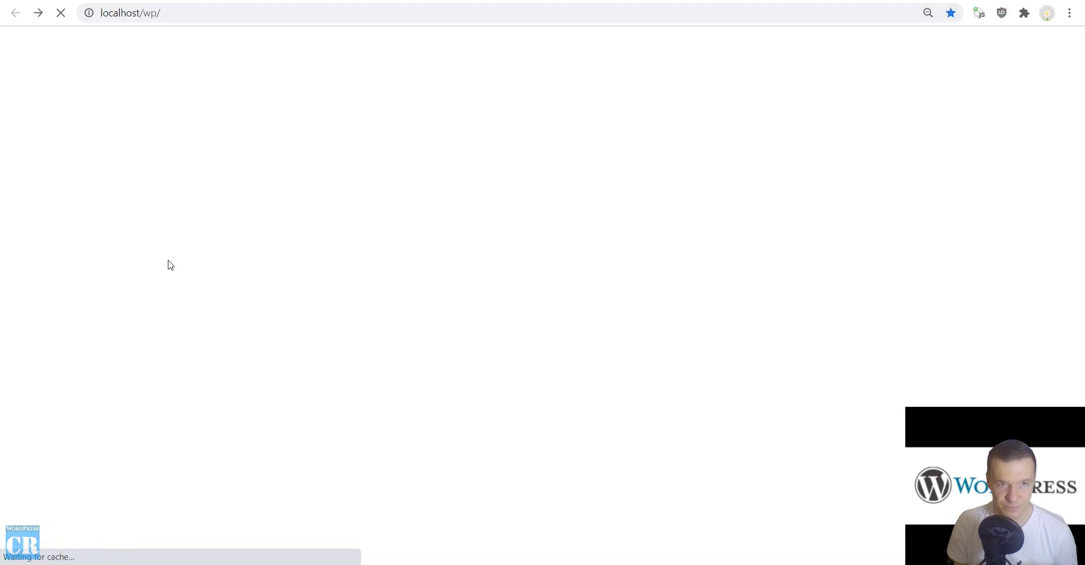
click(260, 219)
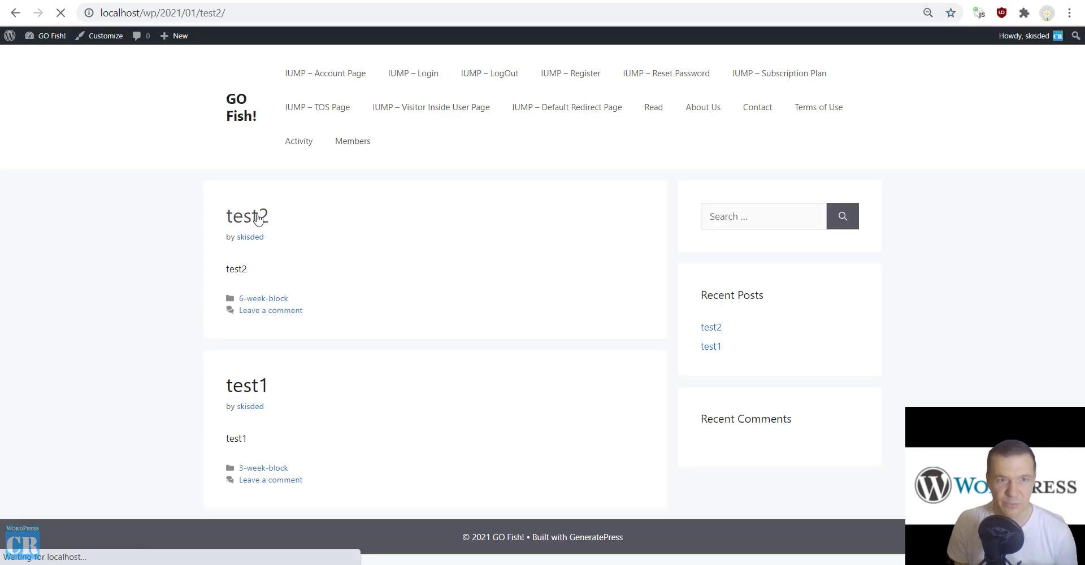
click(16, 13)
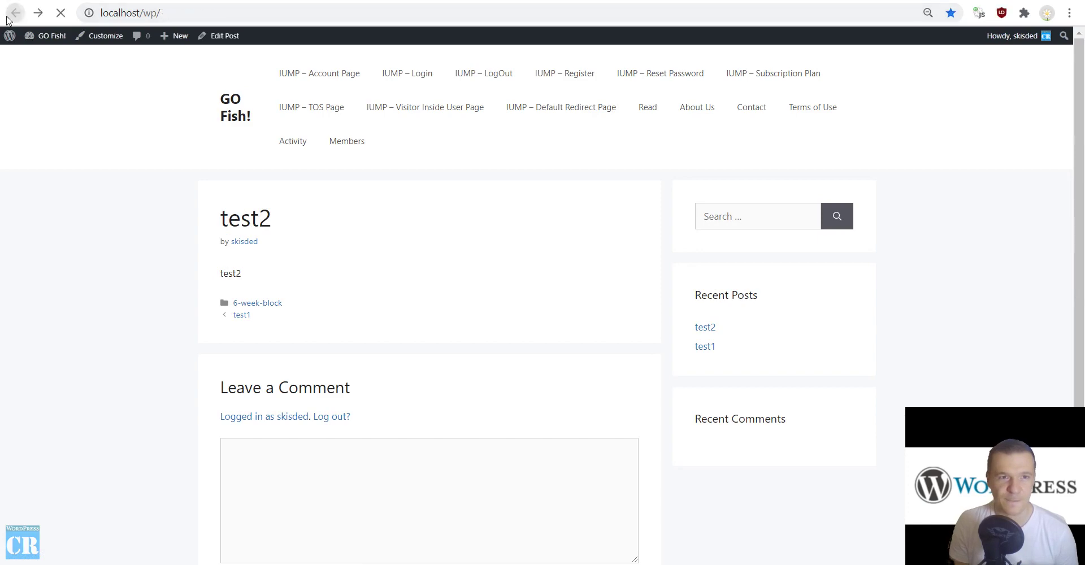
click(16, 12)
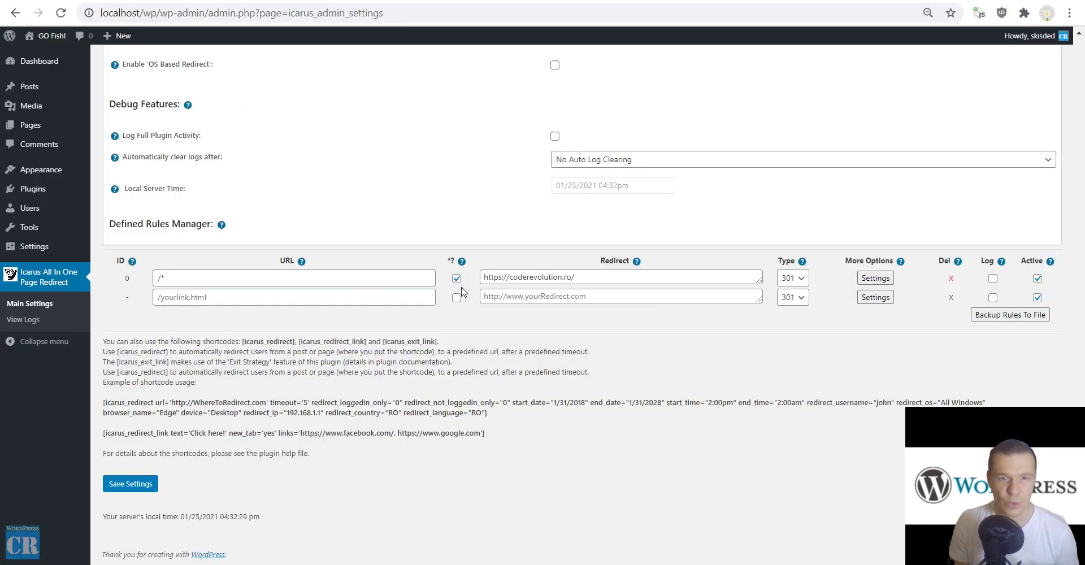
Change rule 0's category slug to 6-week-block and save the settings.
click(876, 279)
scroll(582, 377, down, 1)
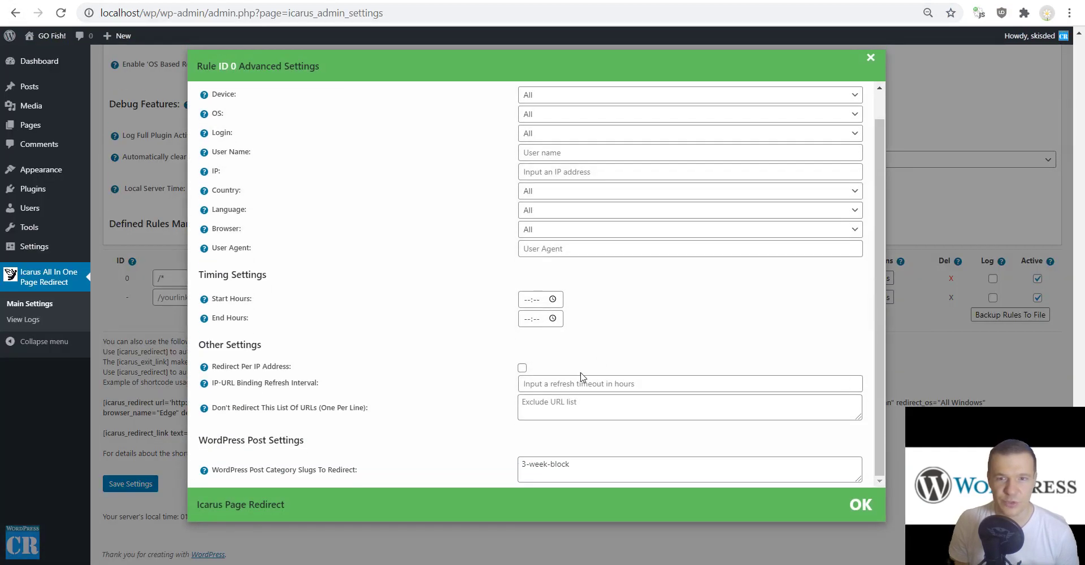
double_click(526, 460)
text(6)
click(121, 486)
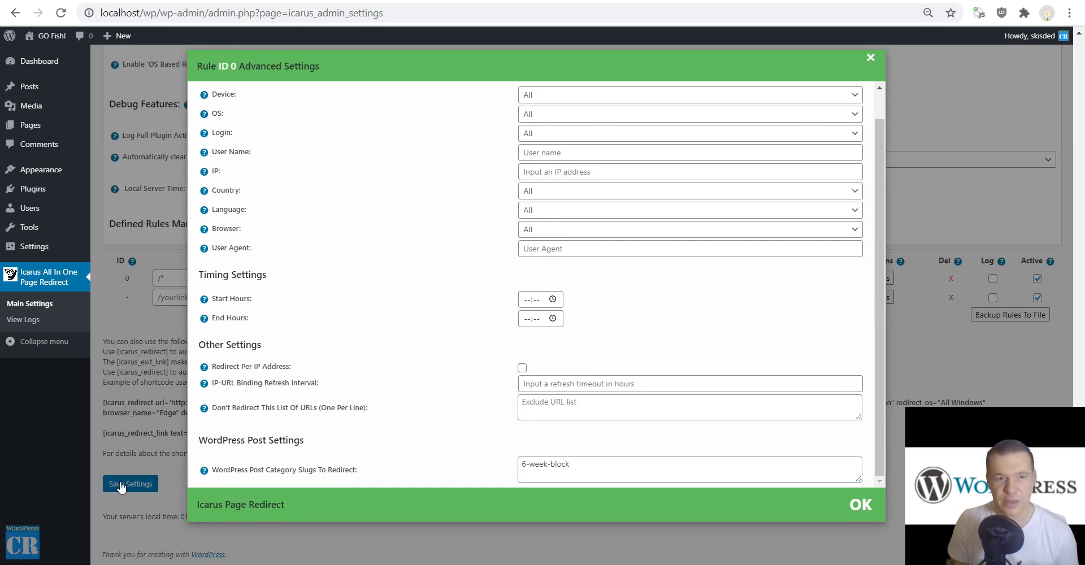
click(123, 486)
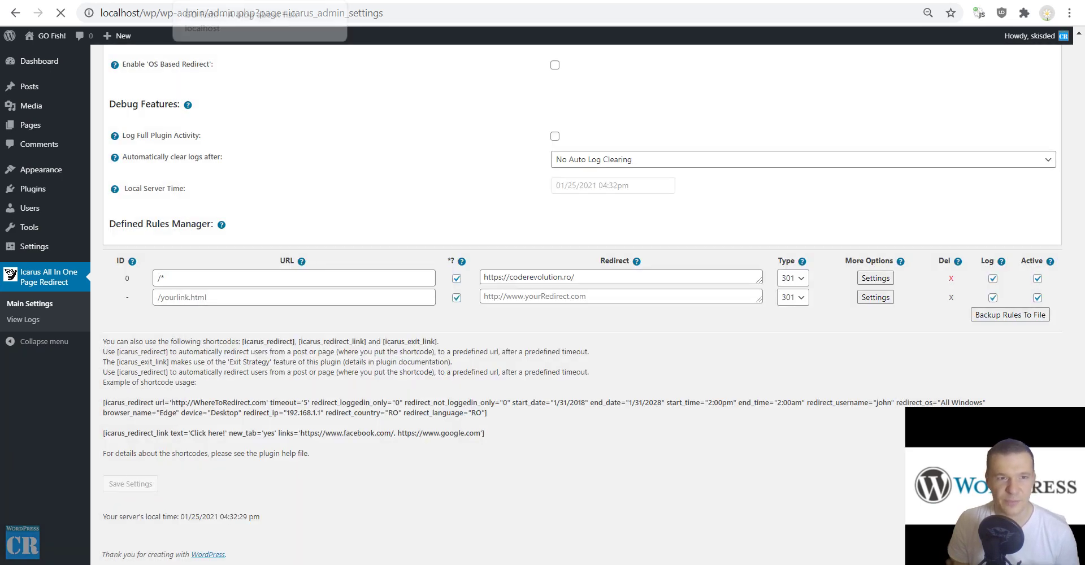
Reload the site's front page to test the redirect, then return and open test1.
click(226, 1)
key(F5)
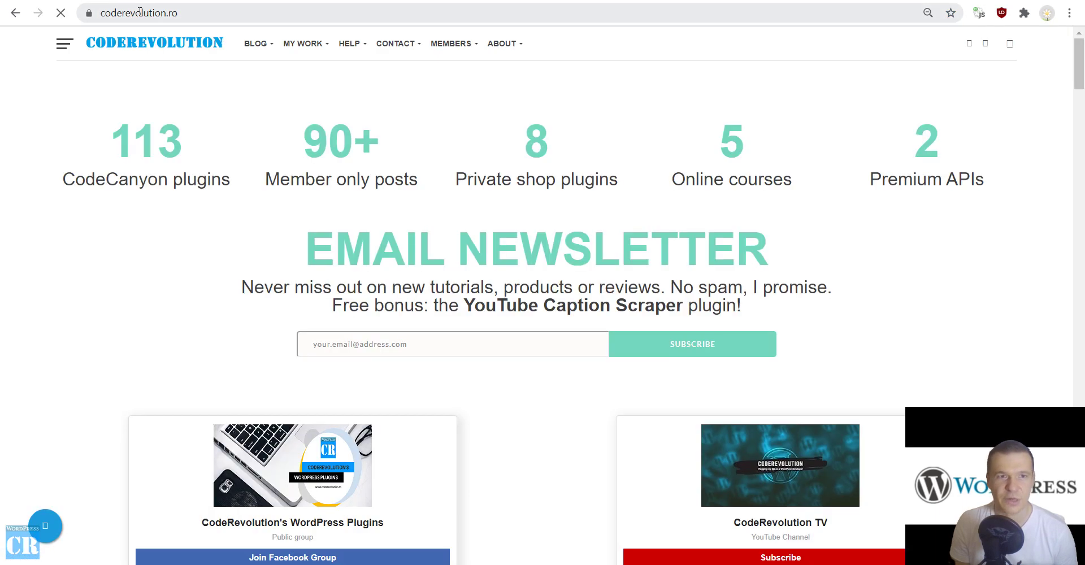
click(16, 13)
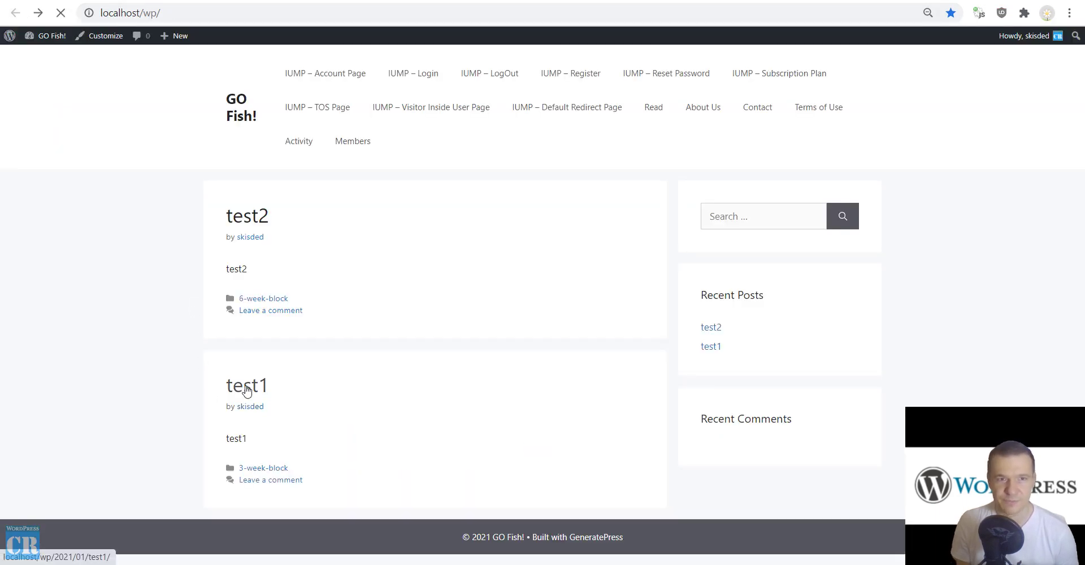
click(247, 390)
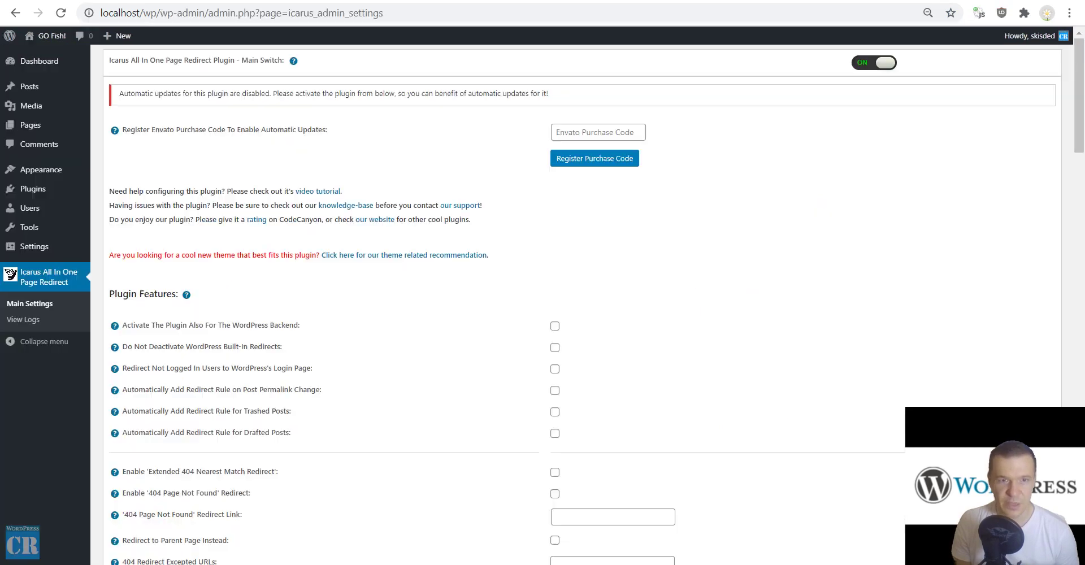
scroll(326, 392, down, 8)
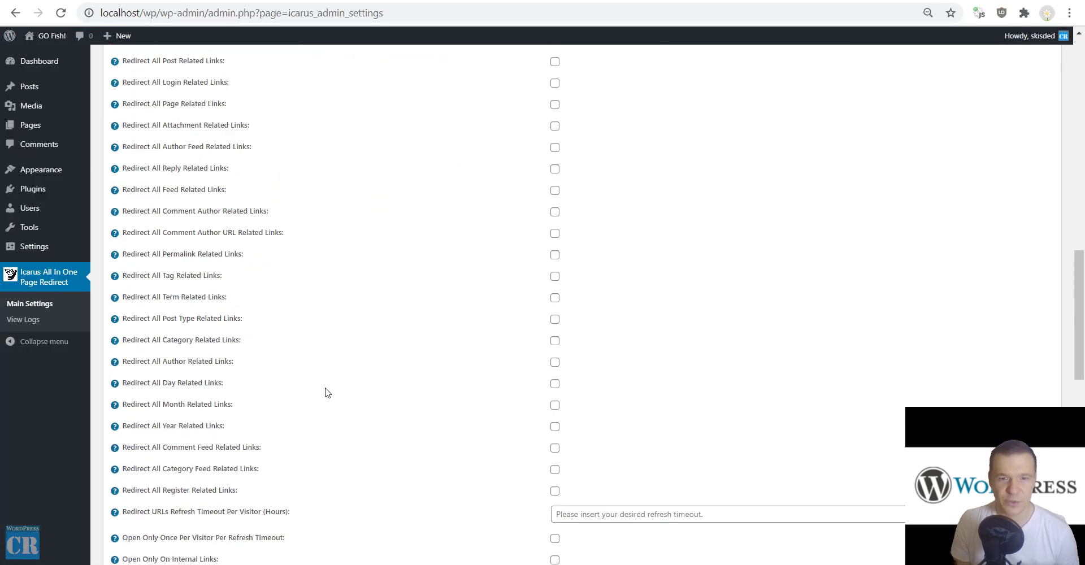
Enter /* as the second rule's URL pattern with wildcard matching on.
scroll(326, 392, down, 10)
click(174, 297)
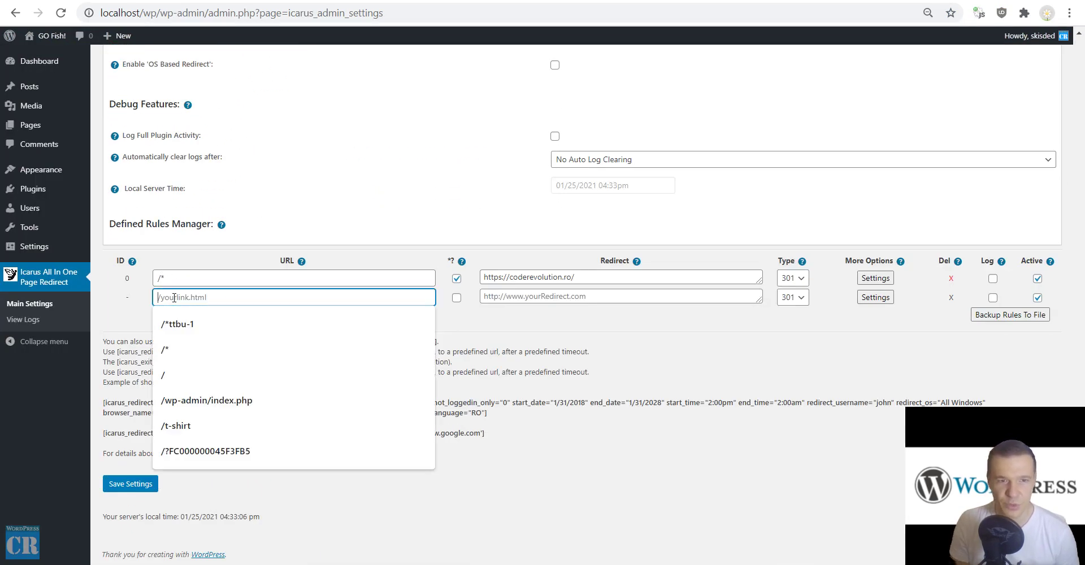
text(/*)
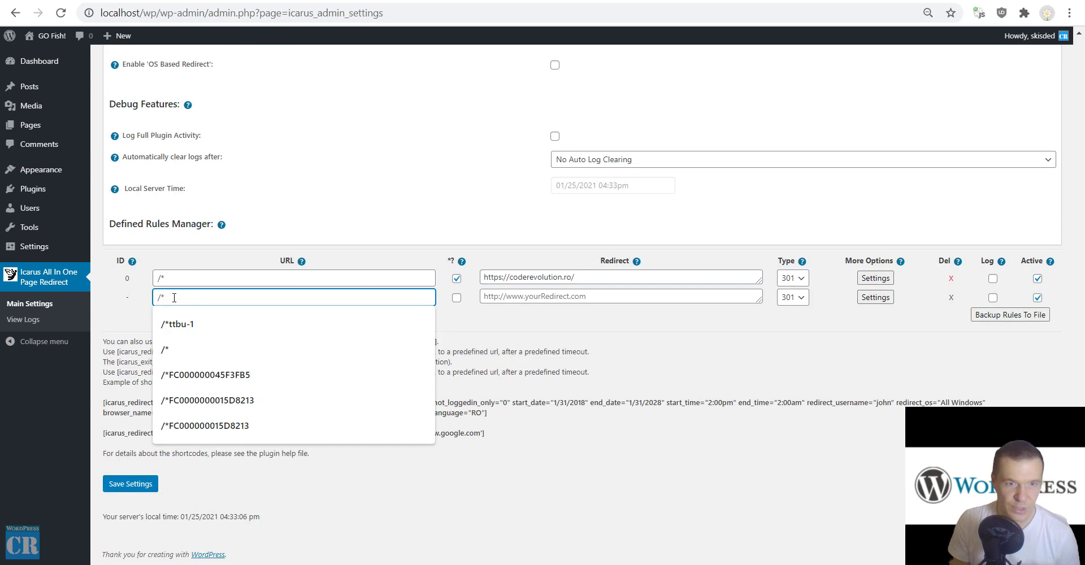
click(456, 298)
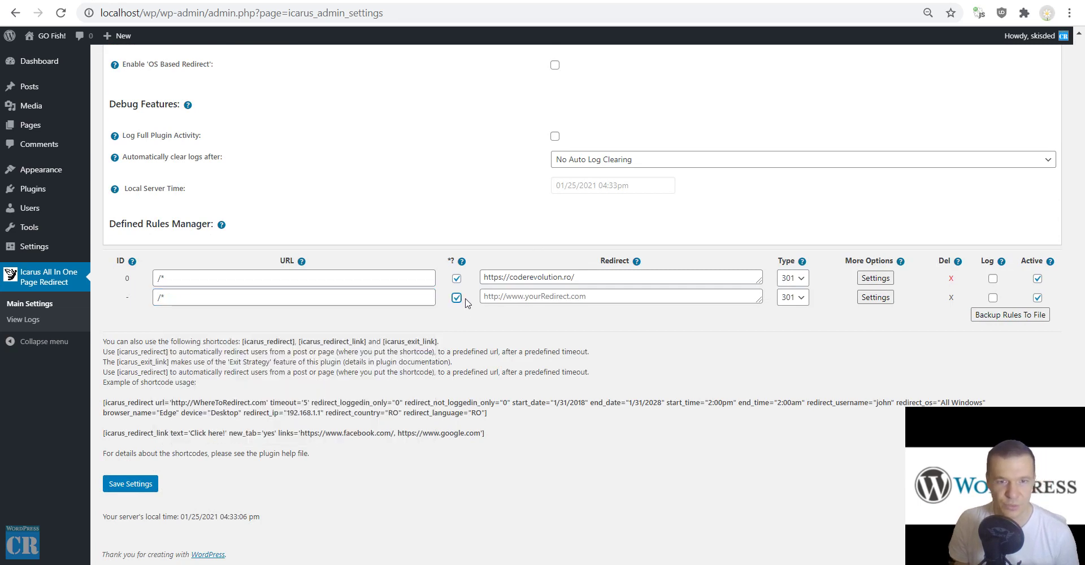
triple_click(515, 277)
key(ctrl+c)
click(514, 298)
key(ctrl+v)
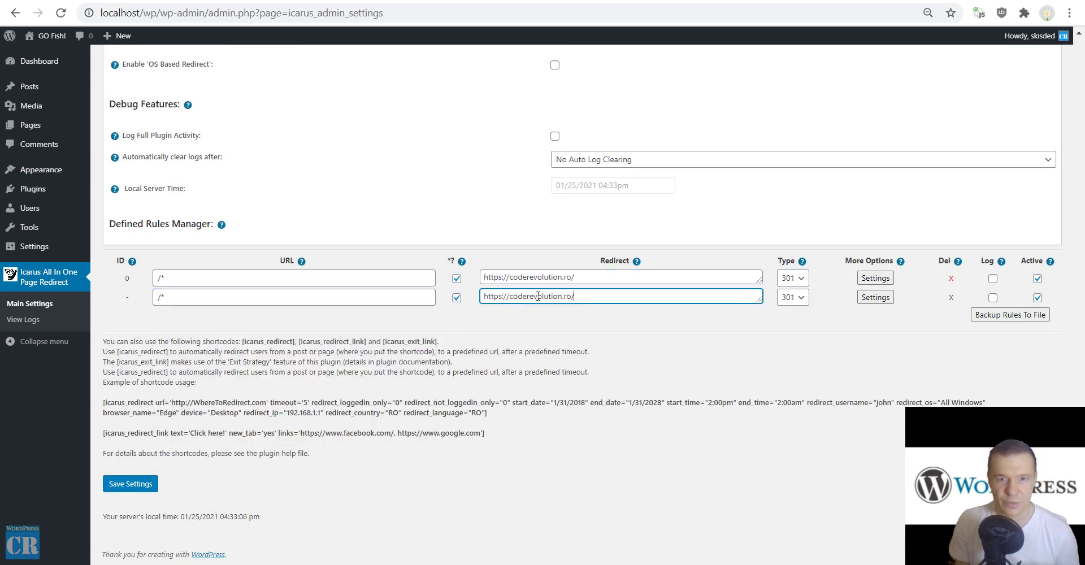
click(562, 296)
text(222)
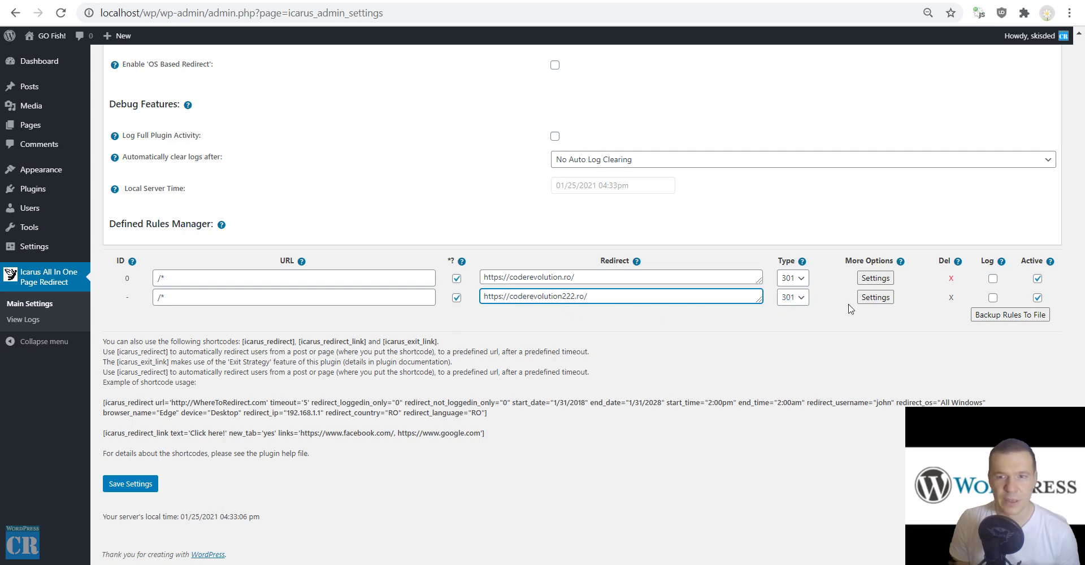
Open the second rule's advanced settings and close them without adding a category slug.
click(864, 302)
scroll(475, 313, down, 1)
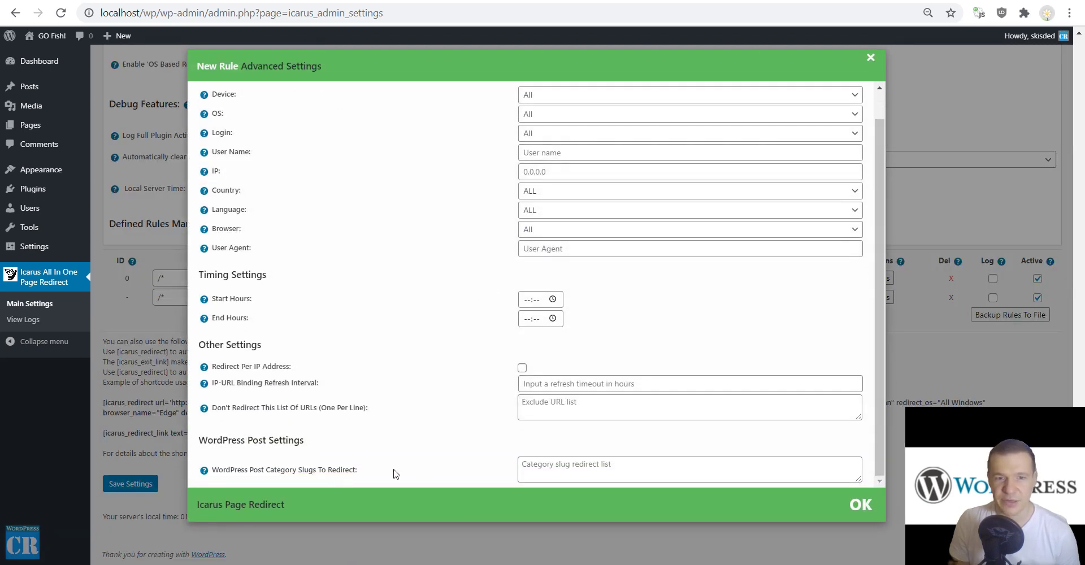
click(553, 465)
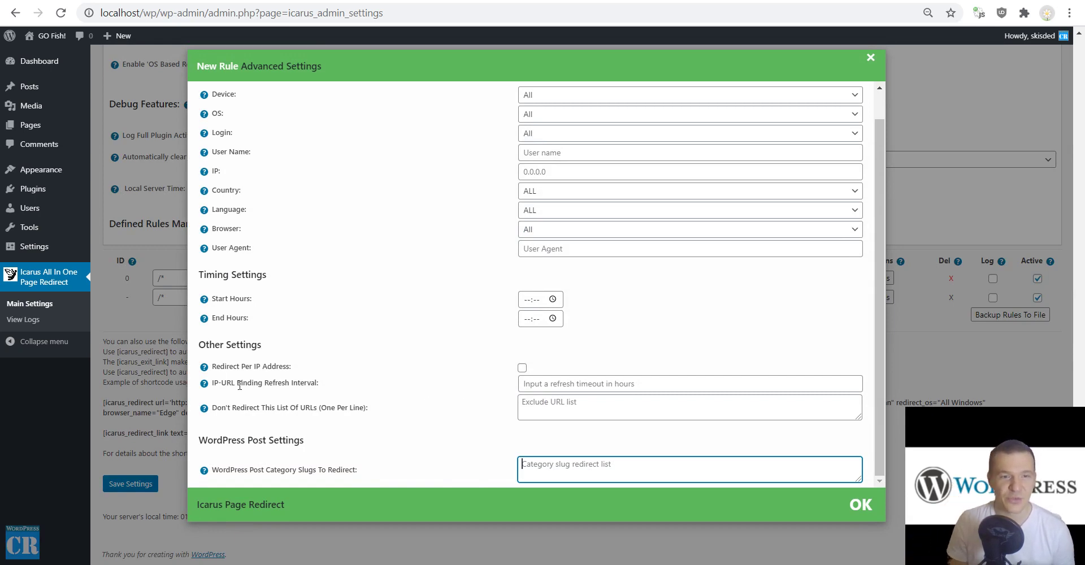
click(170, 260)
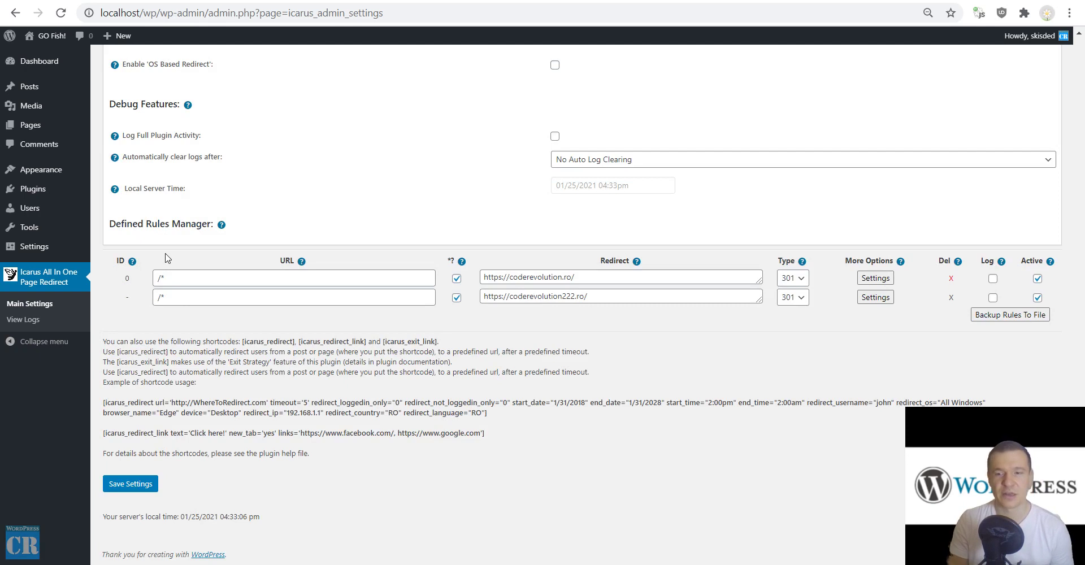